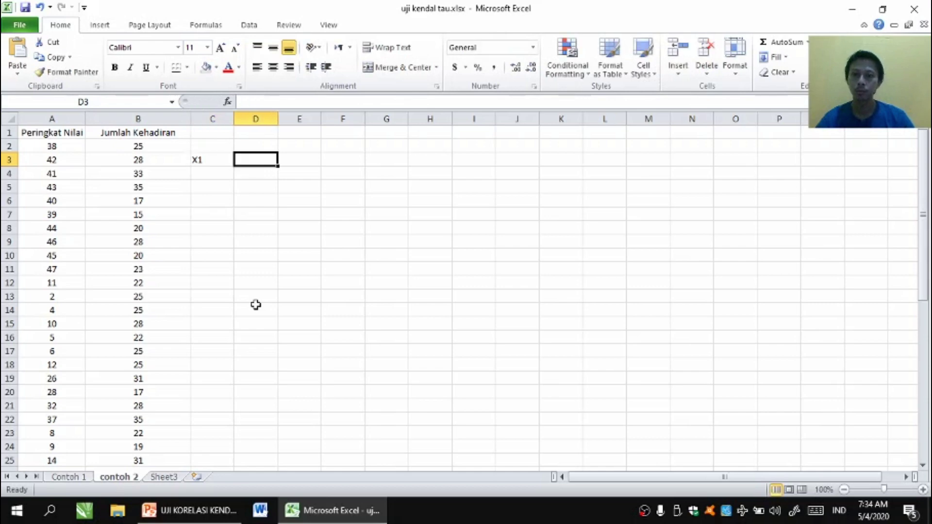
# Enter the variable code X2 in cell C4, beneath X1.
pyautogui.press('Down')
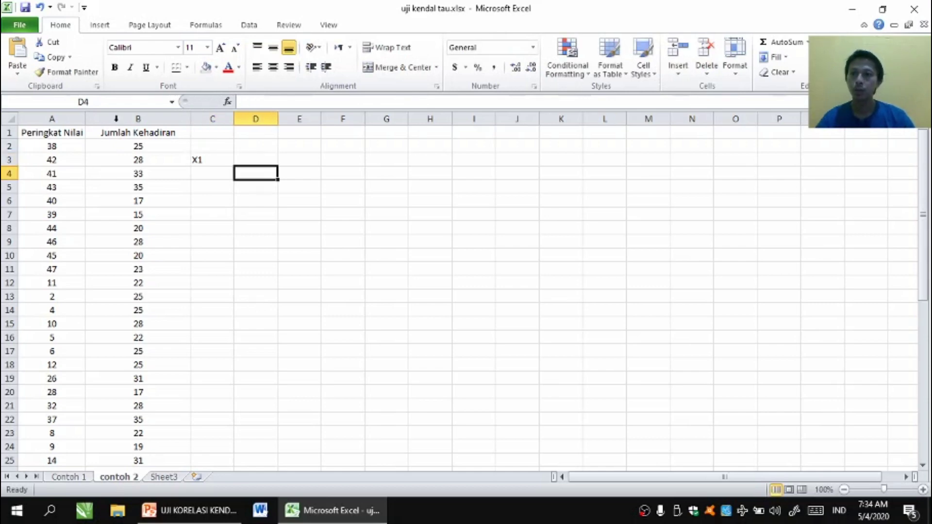
pyautogui.click(195, 177)
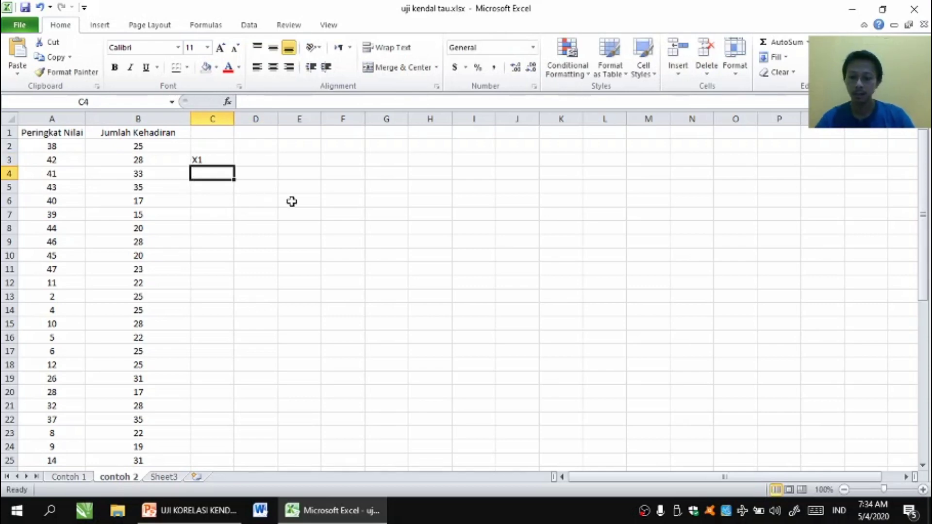
pyautogui.write('X2')
pyautogui.press('Return')
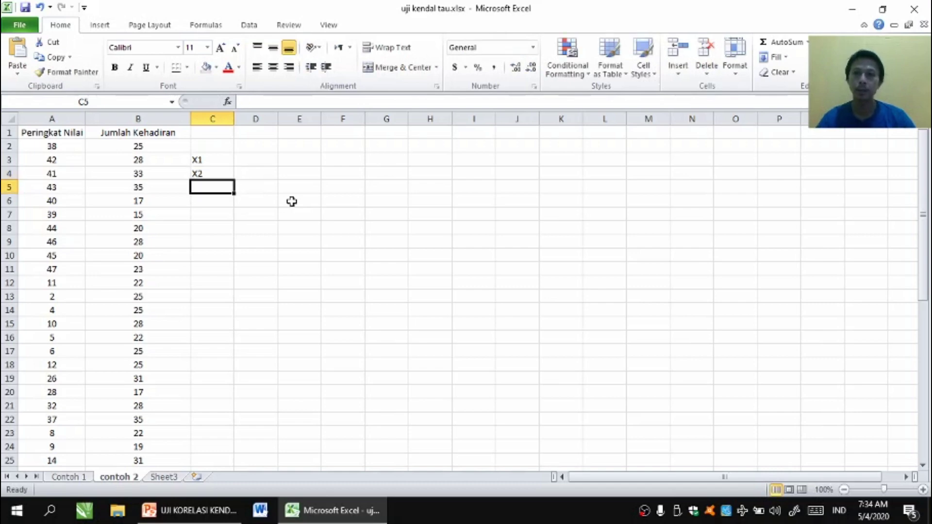
pyautogui.click(167, 174)
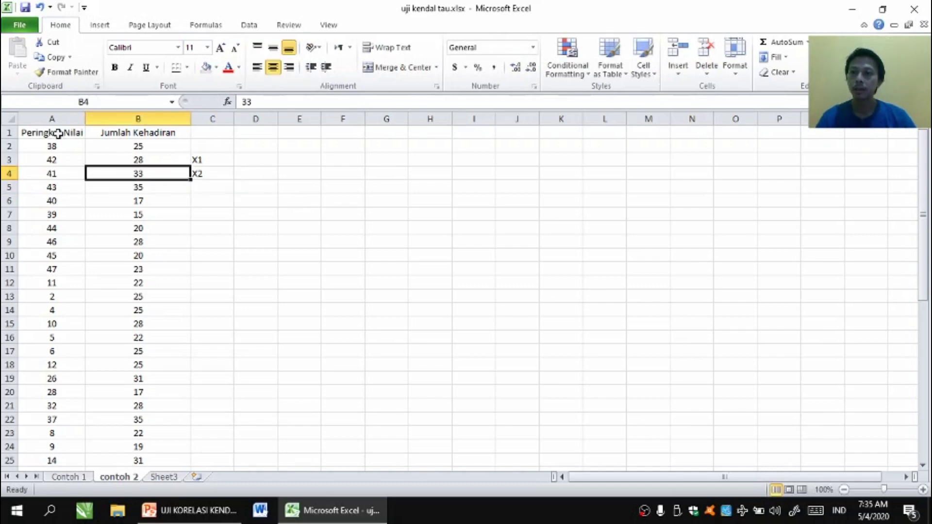
# Copy the headers Peringkat Nilai and Jumlah Kehadiran from A1:B1 and paste them transposed starting at cell D3.
pyautogui.click(57, 133)
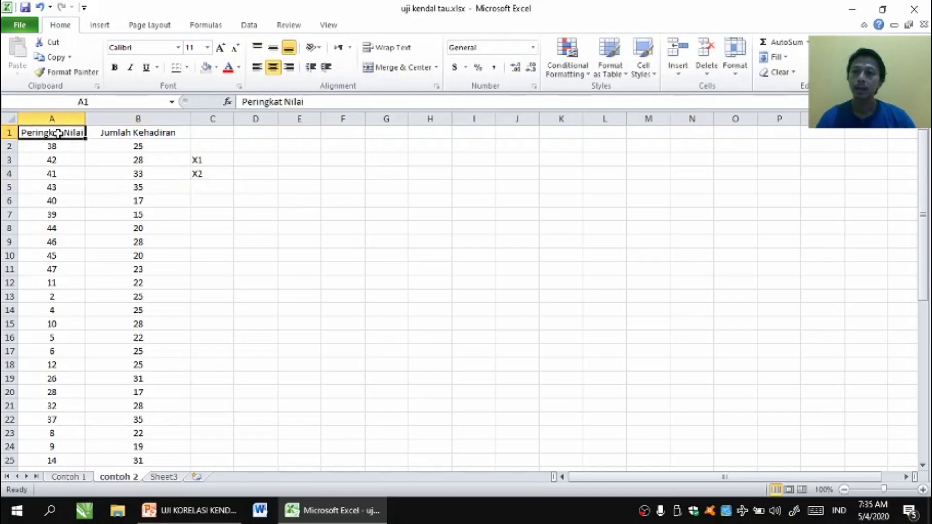
pyautogui.moveTo(57, 132); pyautogui.dragTo(115, 130)
pyautogui.rightClick(115, 132)
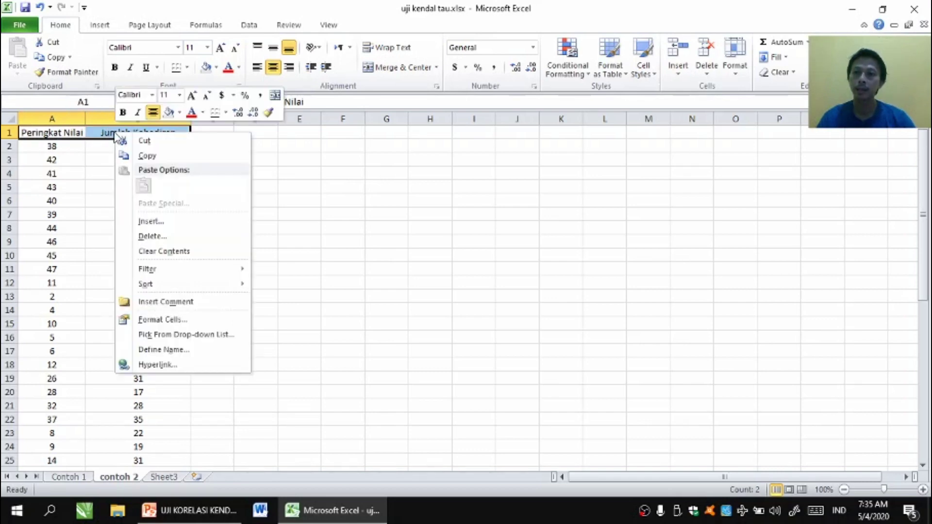
pyautogui.click(144, 155)
pyautogui.click(244, 159)
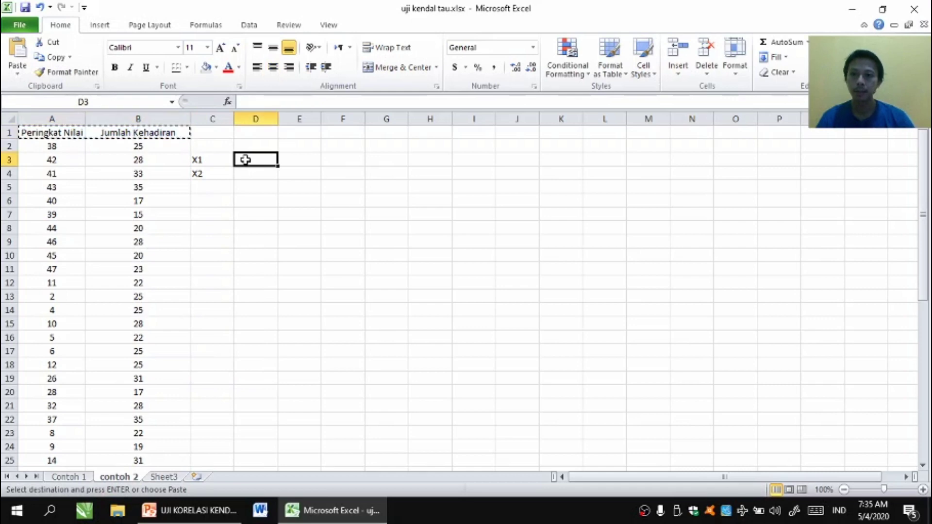
pyautogui.rightClick(245, 160)
pyautogui.moveTo(300, 232)
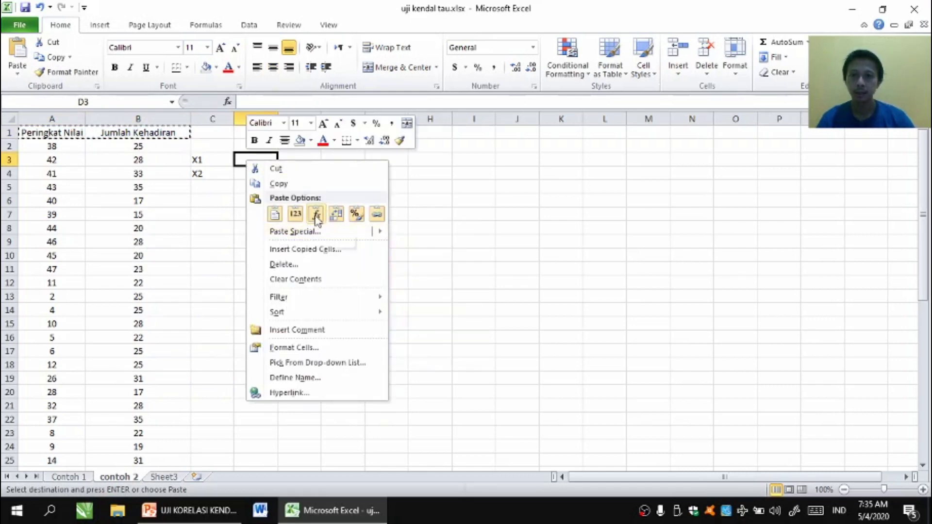
pyautogui.click(315, 215)
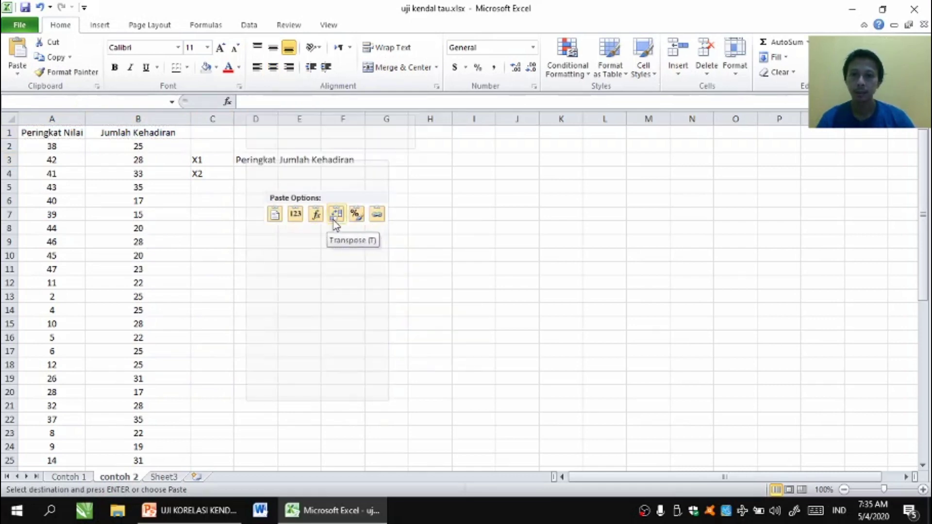
pyautogui.click(335, 215)
pyautogui.click(214, 255)
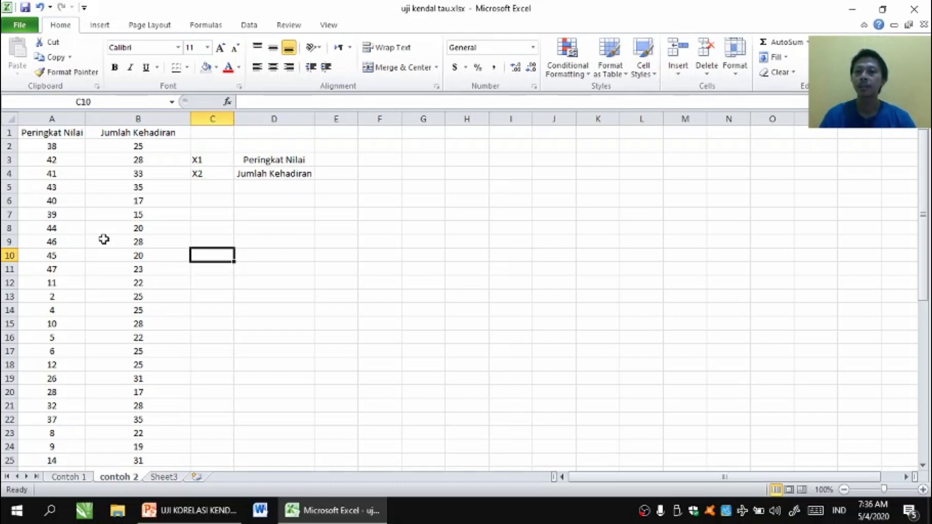
# Find and launch IBM SPSS Statistics 23, and dismiss its welcome dialog without opening a file.
pyautogui.click(51, 511)
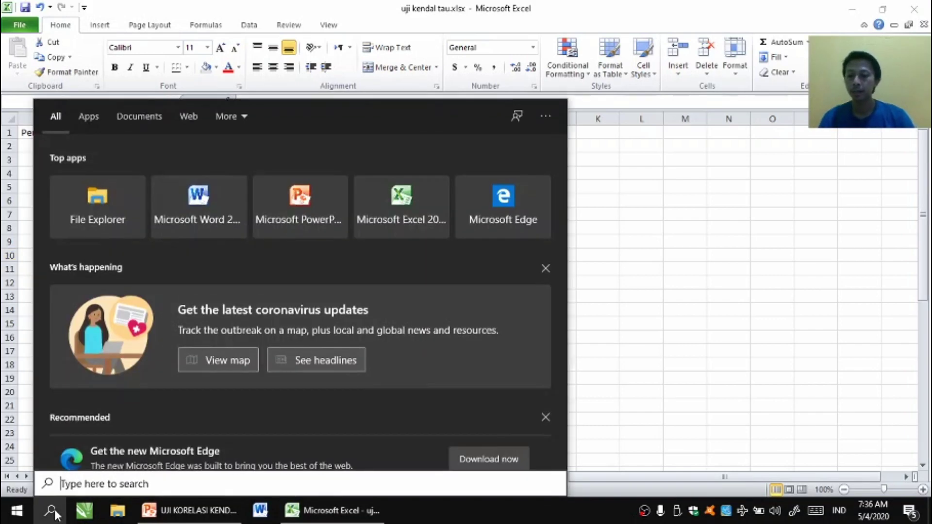
pyautogui.write('spss')
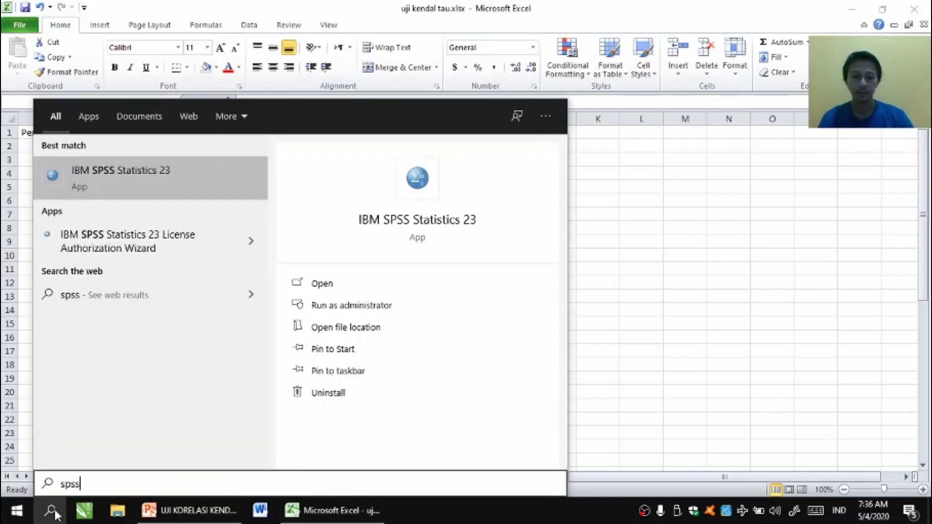
pyautogui.press('Return')
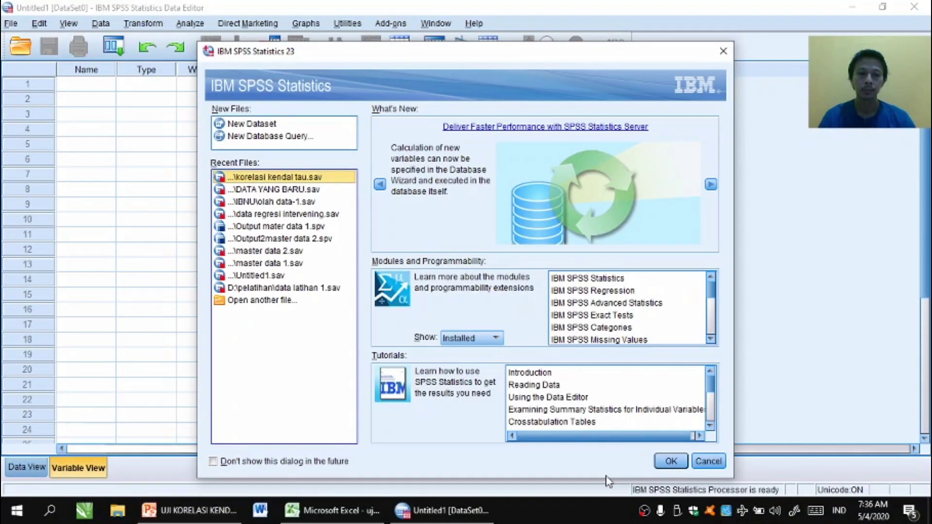
pyautogui.click(707, 461)
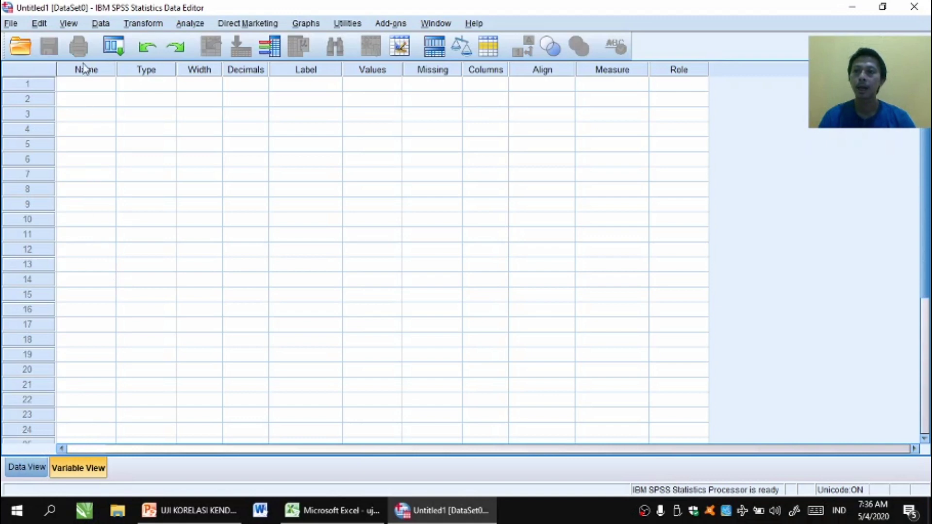
# Define two variables named X1 and X2 in the first two rows of the variable list.
pyautogui.click(81, 82)
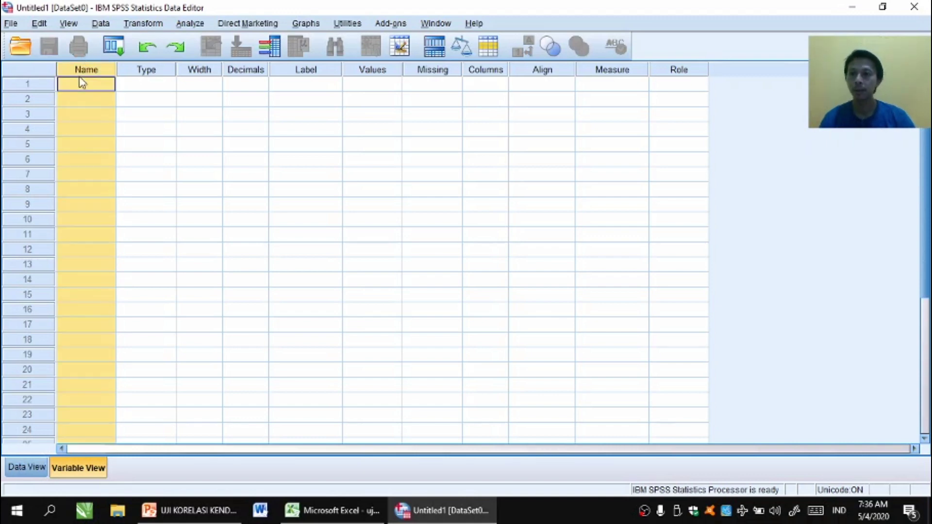
pyautogui.click(83, 85)
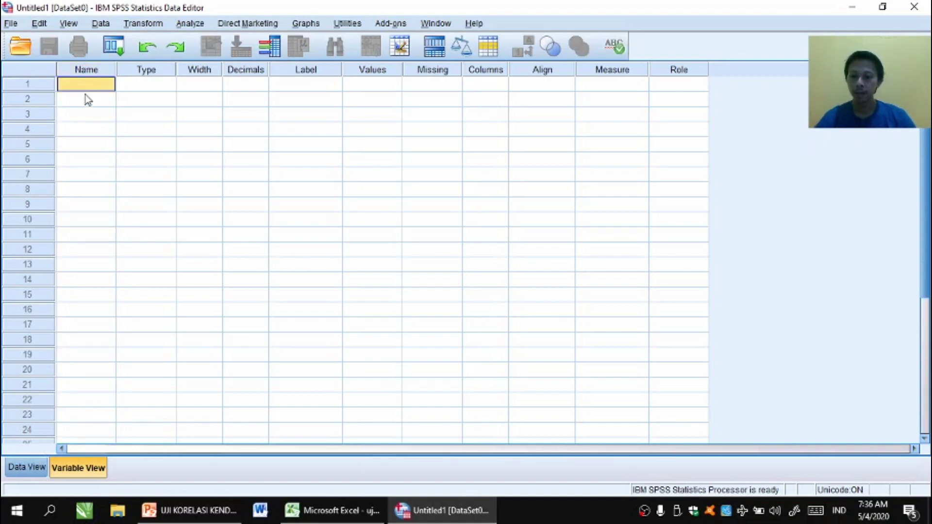
pyautogui.write('x')
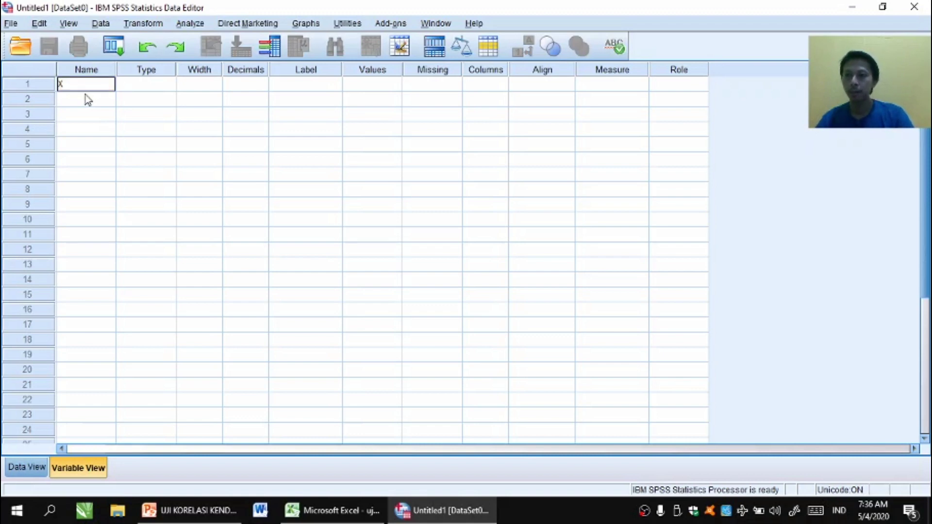
pyautogui.write('1')
pyautogui.press('Return')
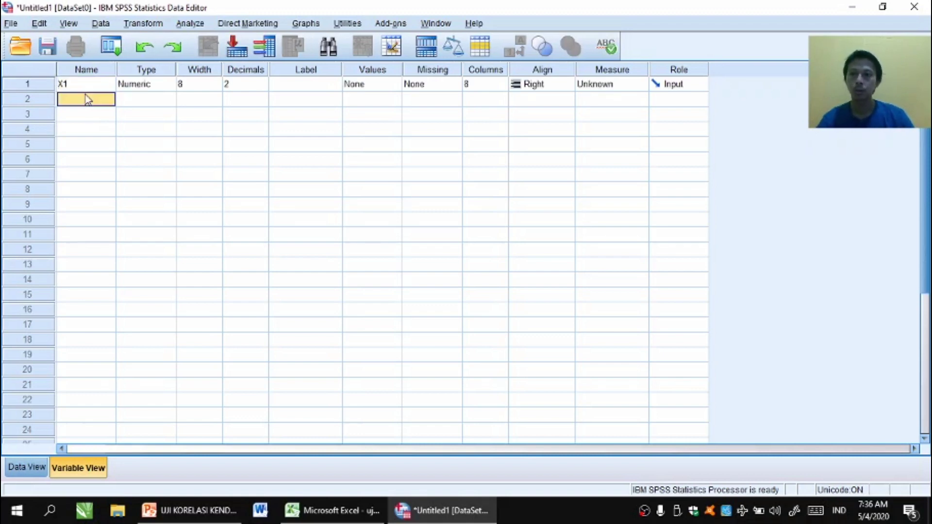
pyautogui.write('x2')
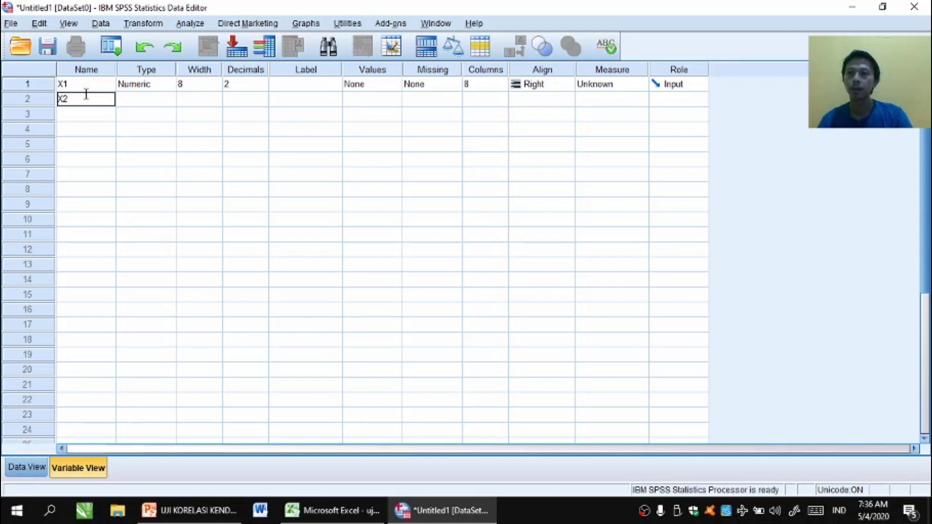
pyautogui.press('Return')
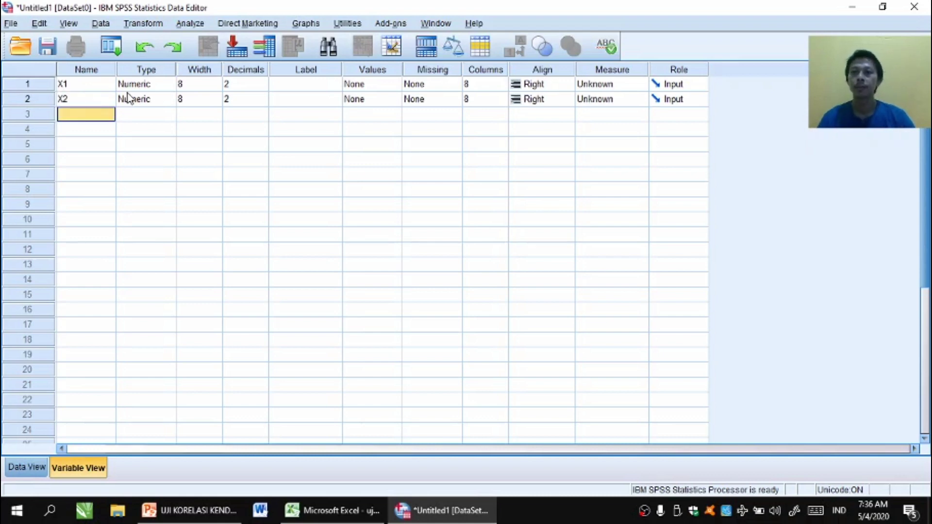
# Label variable X1 as "Peringkat Nilai" and variable X2 as "Kehadiran Mahasiswa".
pyautogui.click(287, 85)
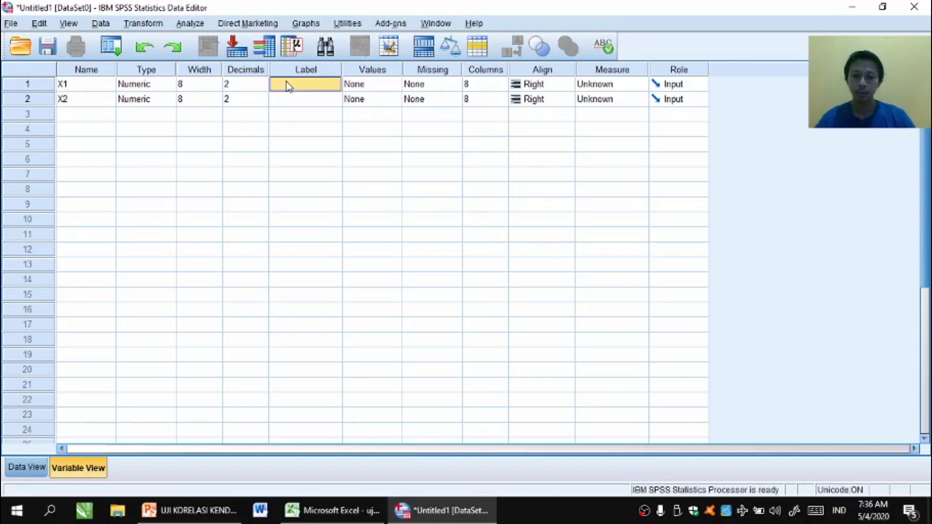
pyautogui.write('Peringka')
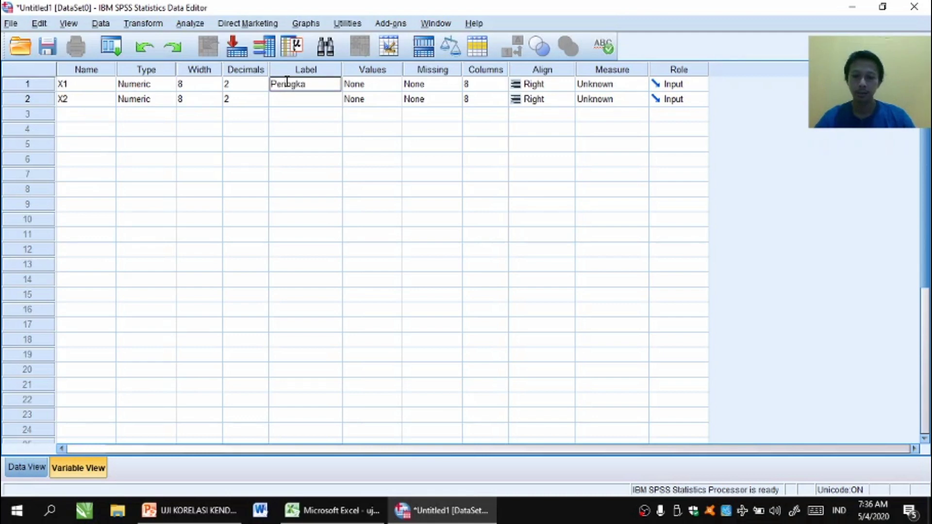
pyautogui.write('t Nilai')
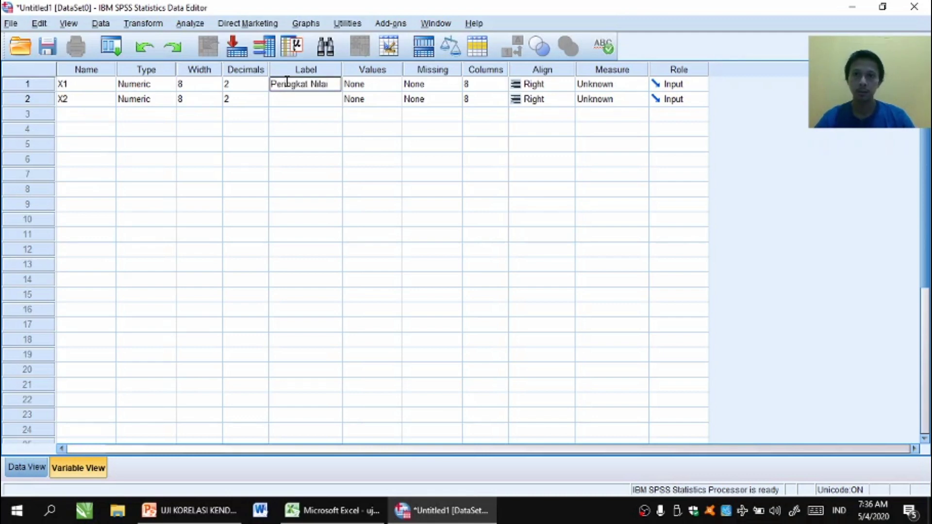
pyautogui.press('Return')
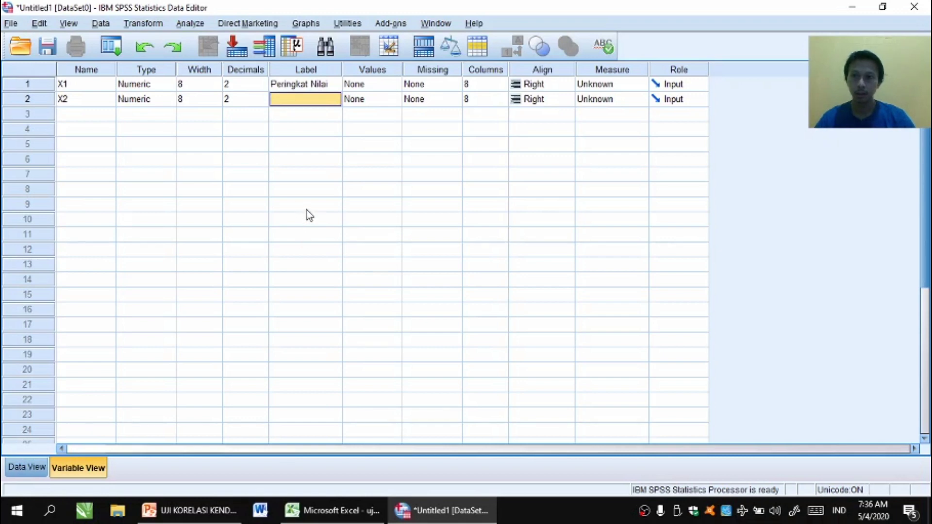
pyautogui.write('Kehad')
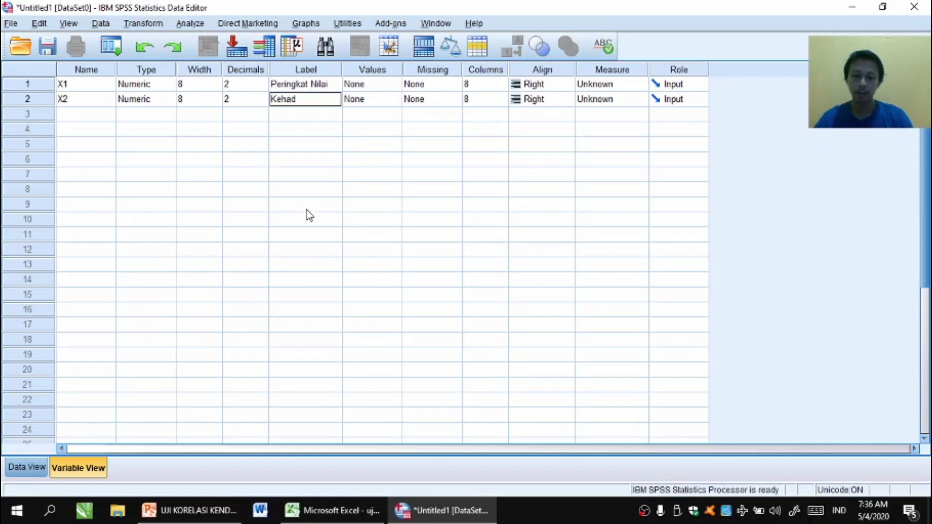
pyautogui.write('iran M')
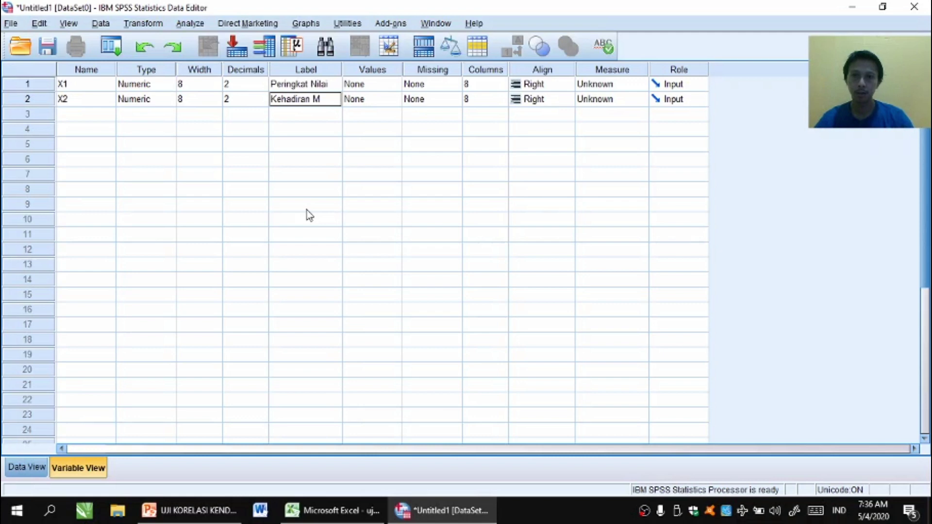
pyautogui.write('ahasiswa')
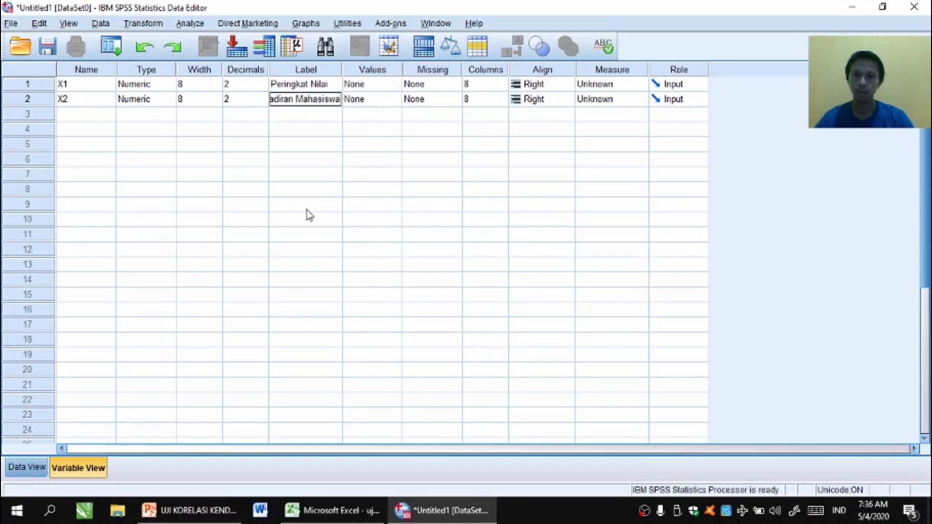
pyautogui.click(377, 148)
pyautogui.click(611, 84)
pyautogui.click(620, 200)
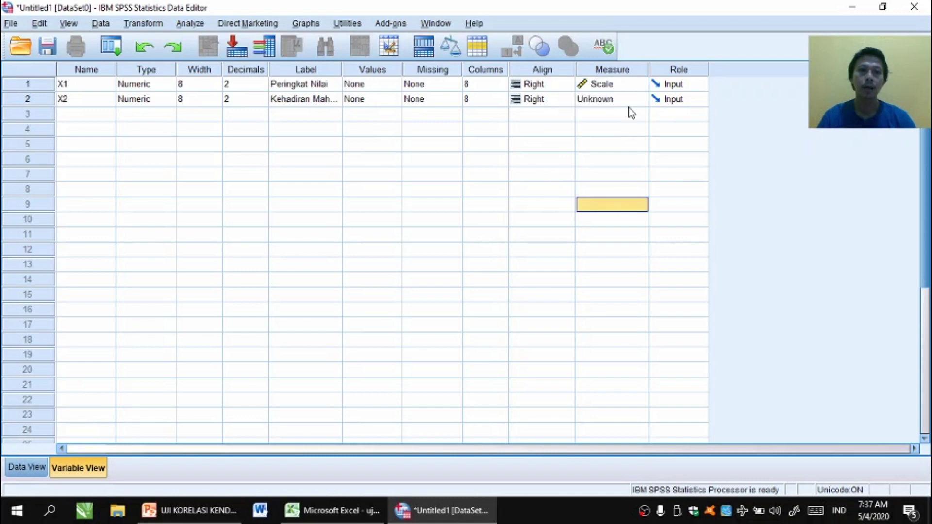
pyautogui.click(631, 83)
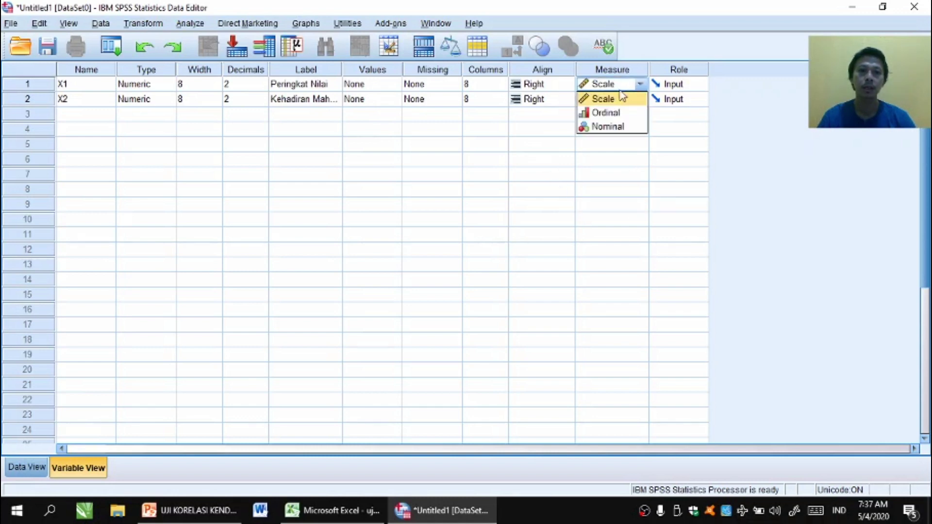
pyautogui.click(610, 102)
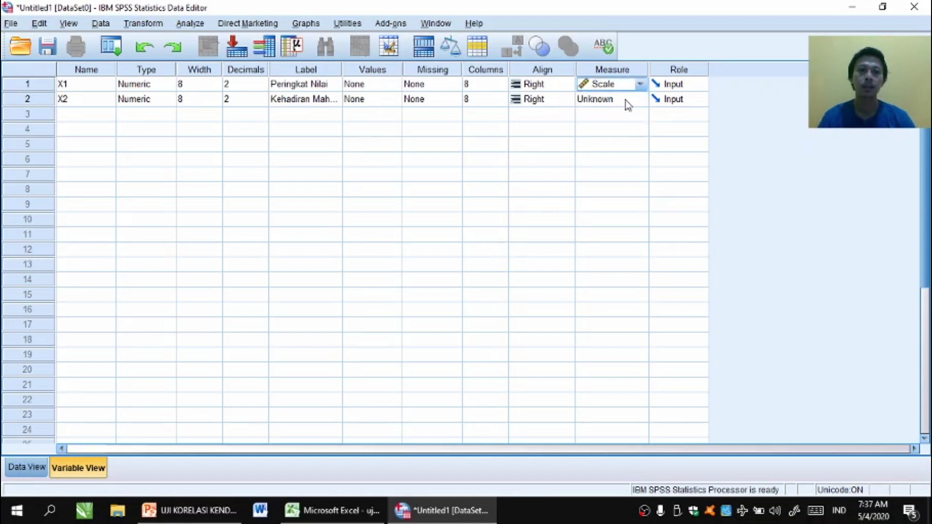
# Set the measurement level of both X1 and X2 to Ordinal.
pyautogui.click(639, 88)
pyautogui.click(613, 115)
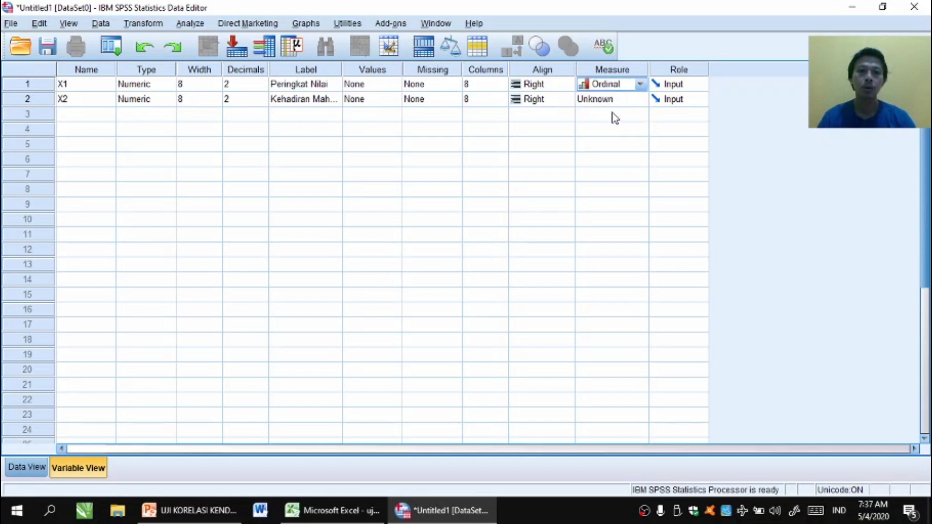
pyautogui.click(628, 103)
pyautogui.click(629, 127)
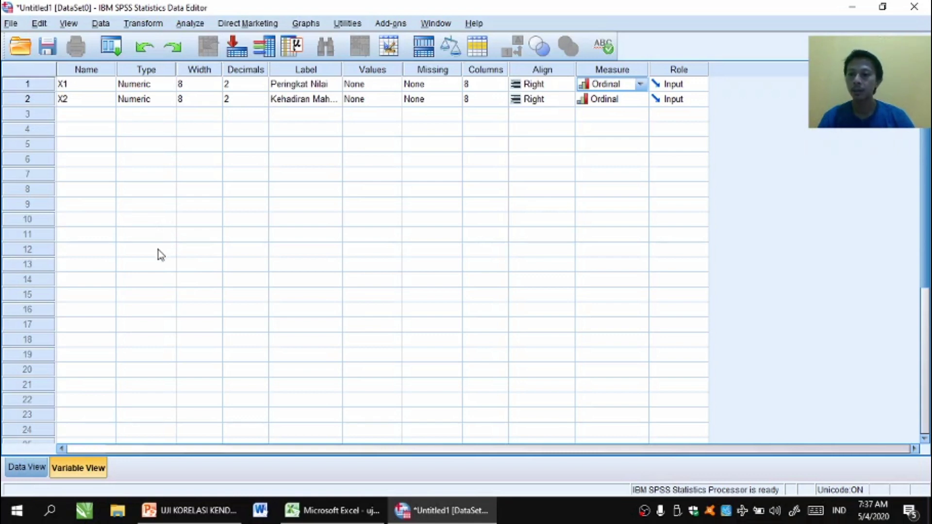
# Show the empty SPSS data sheet, switch to Excel and copy the two columns of values in A2:B48 without their headers.
pyautogui.click(30, 469)
pyautogui.click(303, 515)
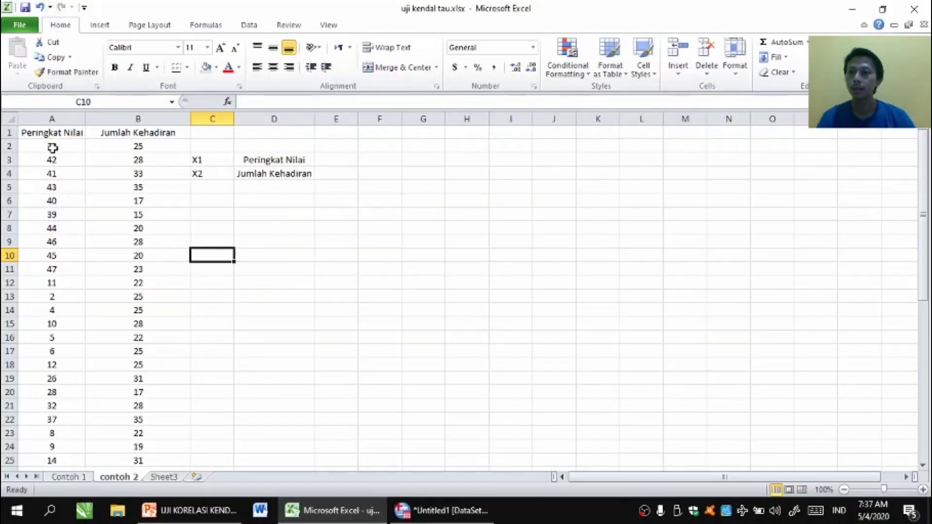
pyautogui.moveTo(51, 145); pyautogui.dragTo(119, 444)
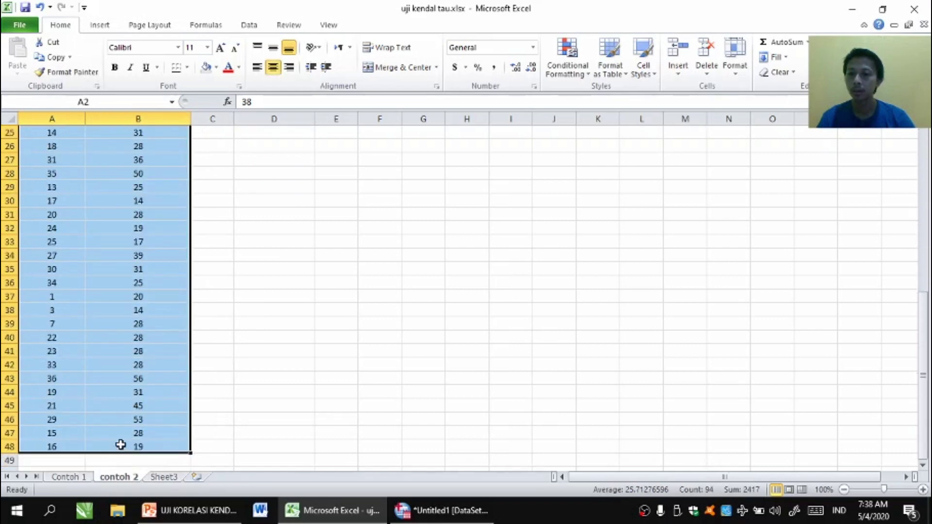
pyautogui.rightClick(86, 177)
pyautogui.click(108, 199)
pyautogui.scroll(8, 110, 197)
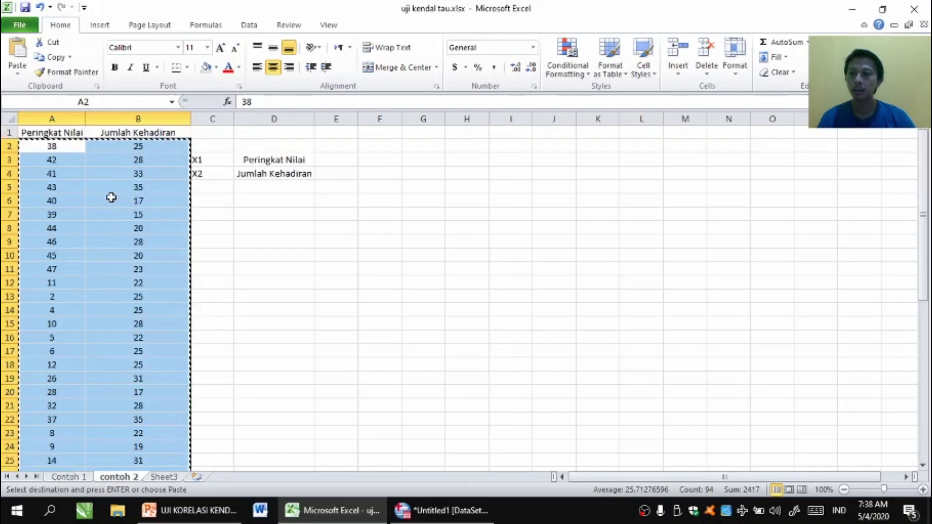
# Switch to SPSS and paste the copied values into the X1 and X2 columns, starting at row 1.
pyautogui.click(436, 513)
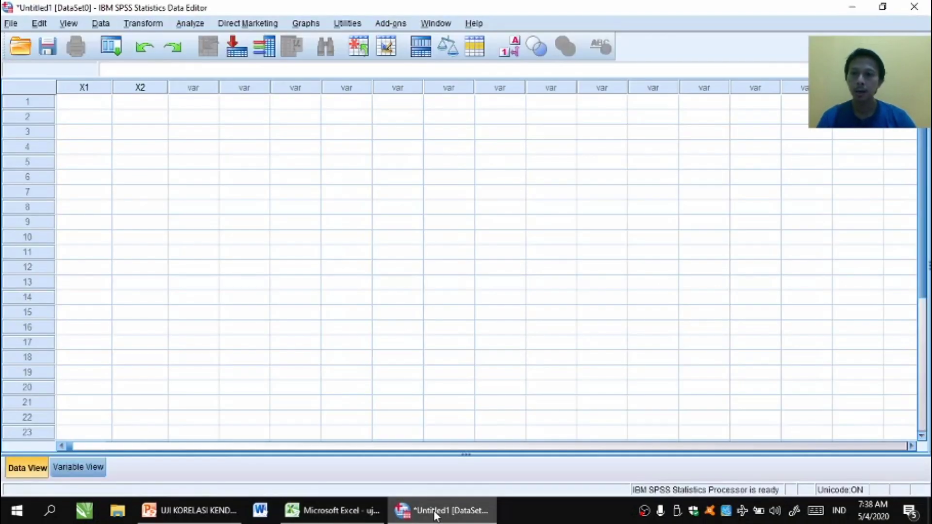
pyautogui.click(86, 106)
pyautogui.rightClick(86, 107)
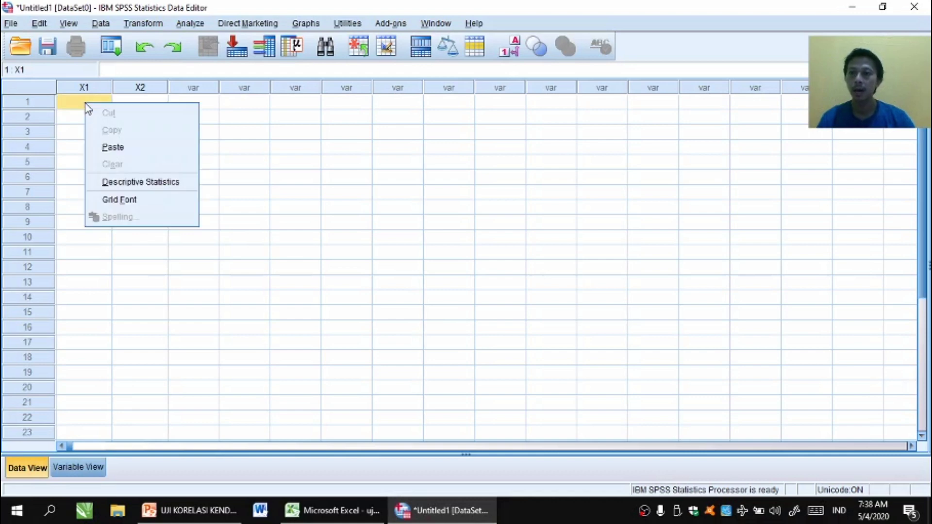
pyautogui.click(125, 148)
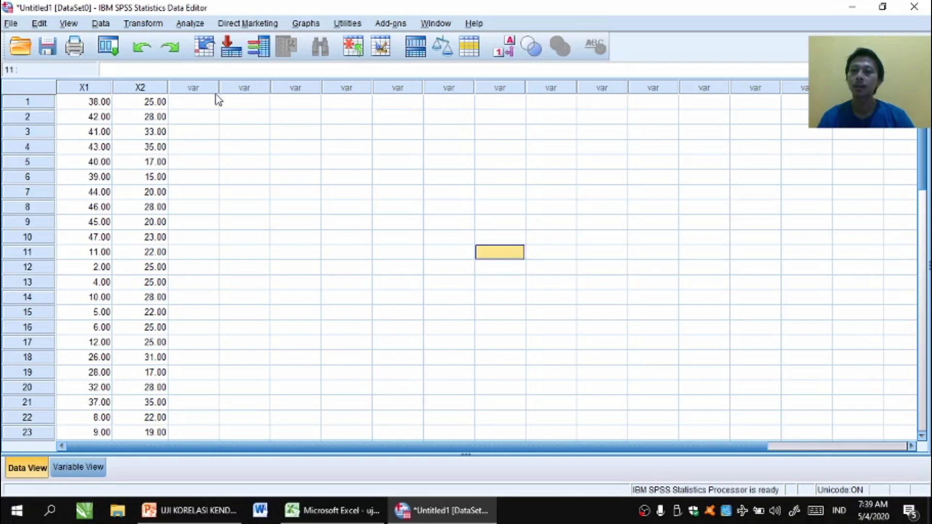
# Run a One-Sample Kolmogorov-Smirnov test on Peringkat Nilai and Kehadiran Mahasiswa against the Normal distribution.
pyautogui.click(194, 26)
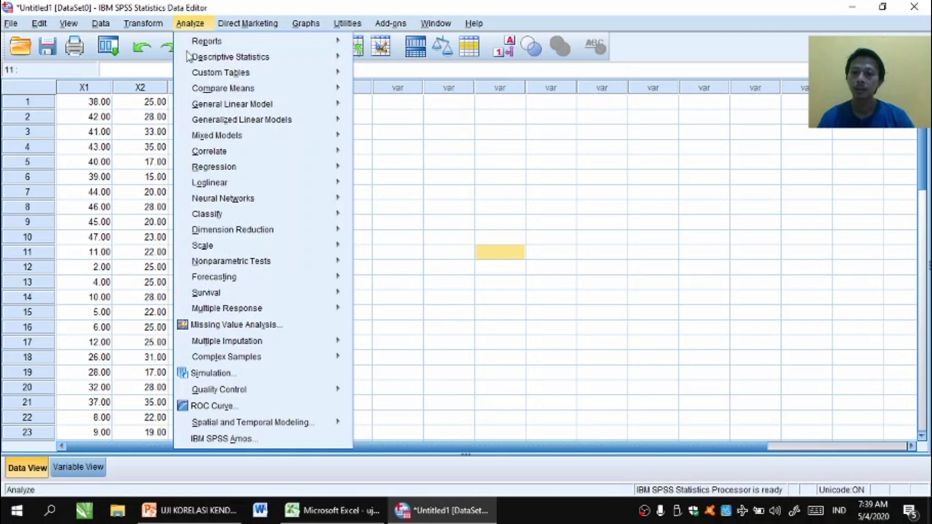
pyautogui.moveTo(200, 245)
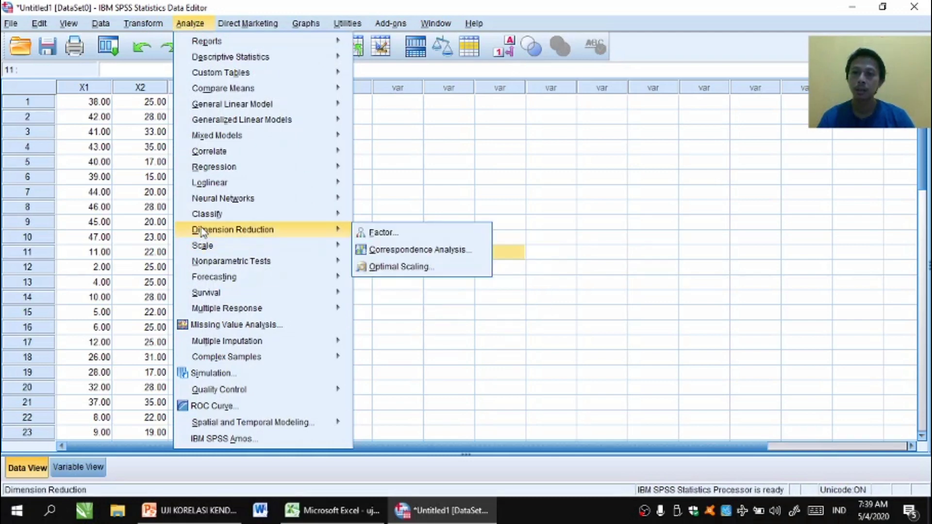
pyautogui.moveTo(203, 261)
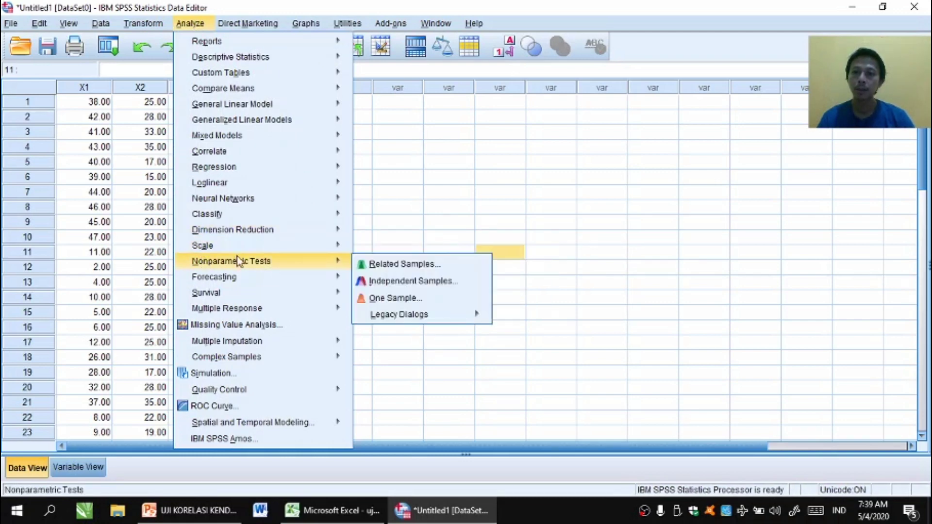
pyautogui.moveTo(380, 320)
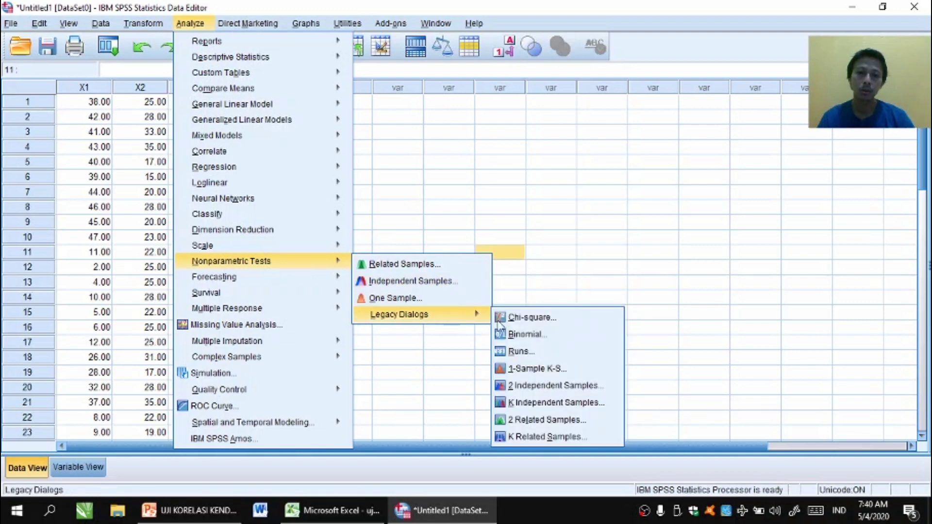
pyautogui.click(519, 370)
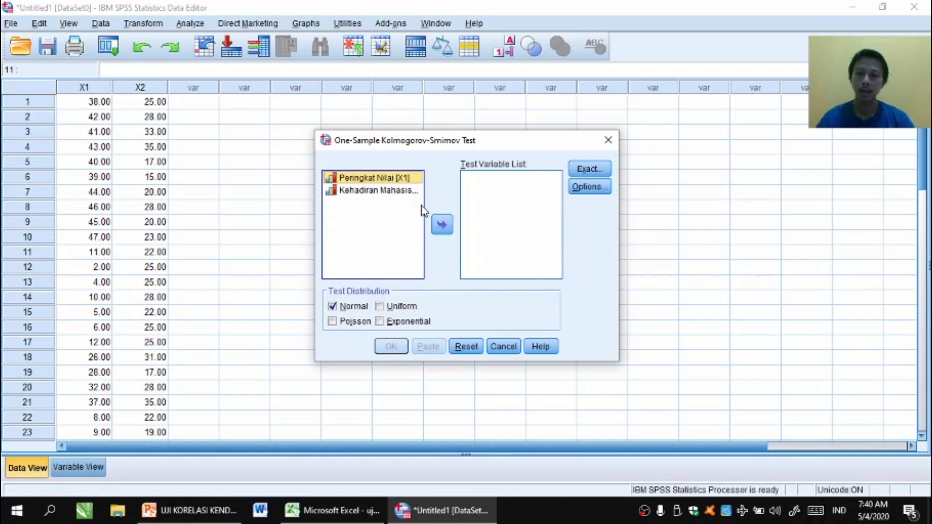
pyautogui.keyDown('shift'); pyautogui.click(399, 190); pyautogui.keyUp('shift')
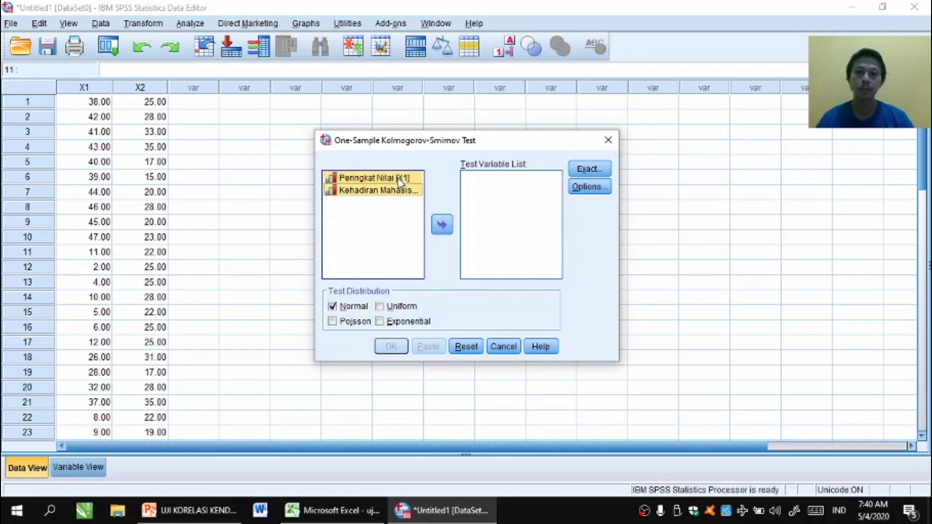
pyautogui.click(444, 230)
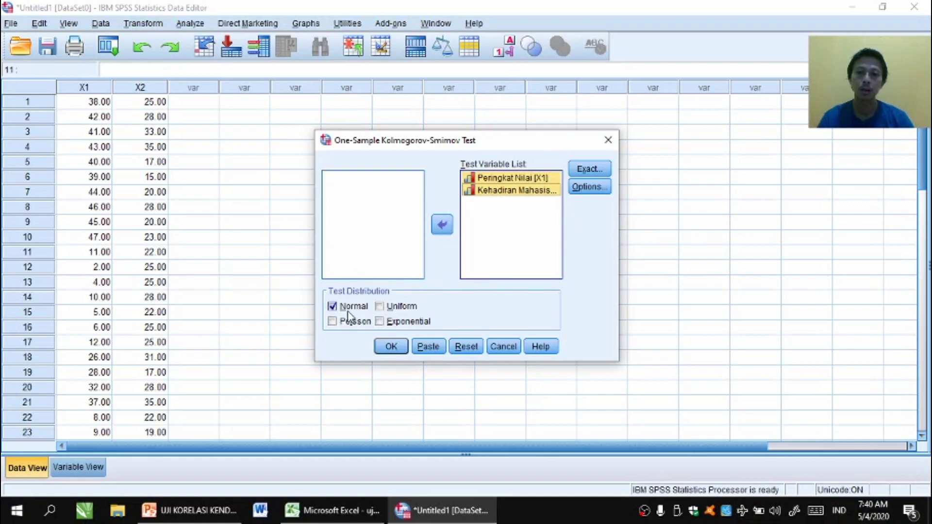
pyautogui.click(391, 347)
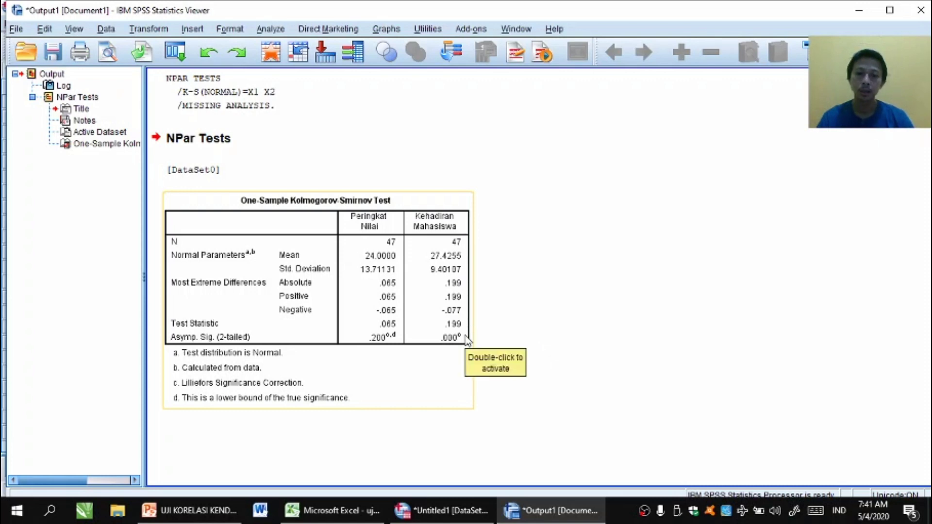
# Return to the data sheet and set up a bivariate correlation with Peringkat Nilai and Kehadiran Mahasiswa as its variables.
pyautogui.click(419, 511)
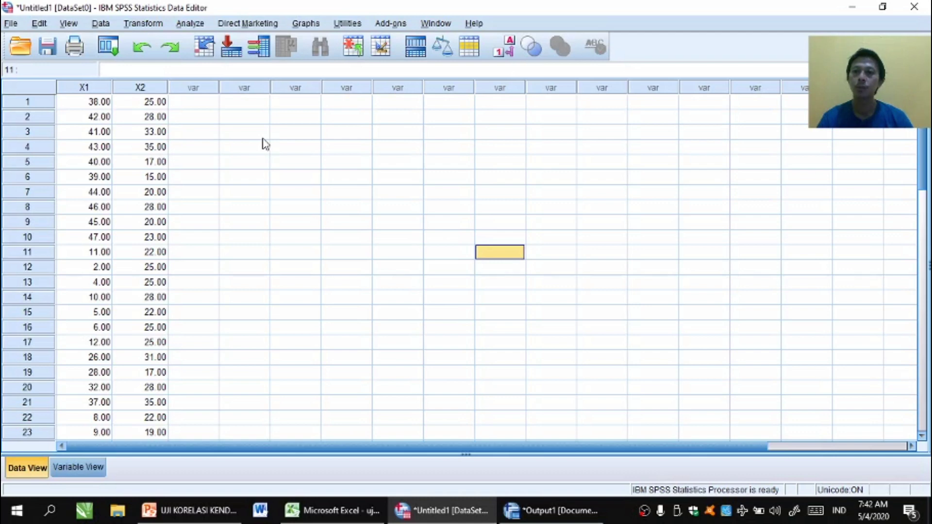
pyautogui.click(449, 146)
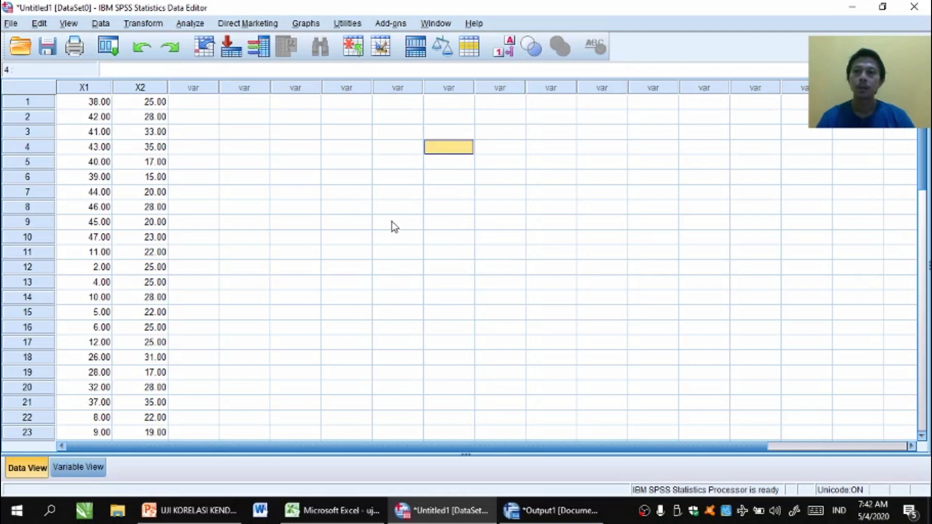
pyautogui.click(190, 23)
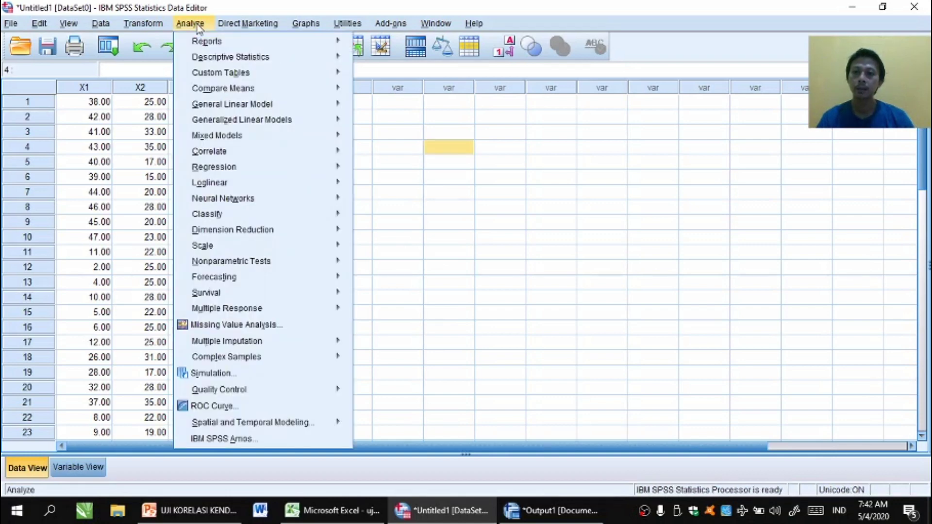
pyautogui.moveTo(207, 153)
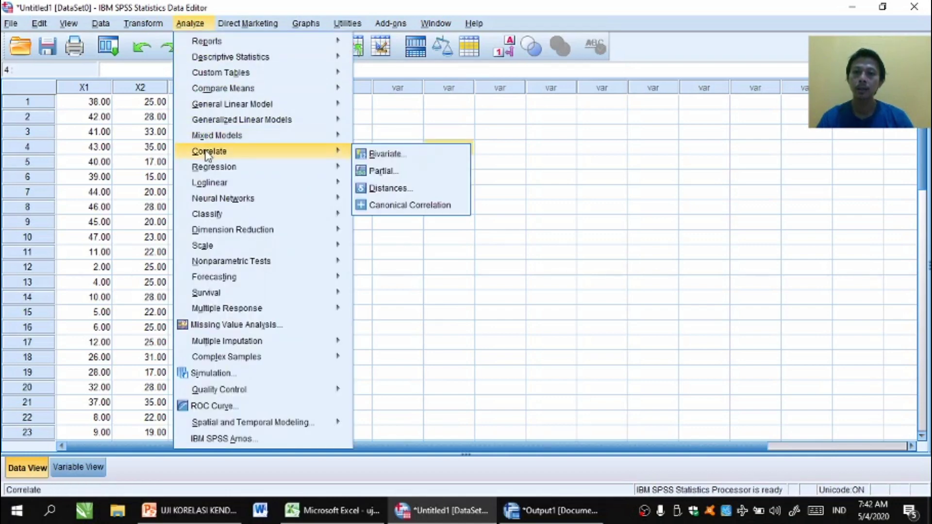
pyautogui.click(375, 155)
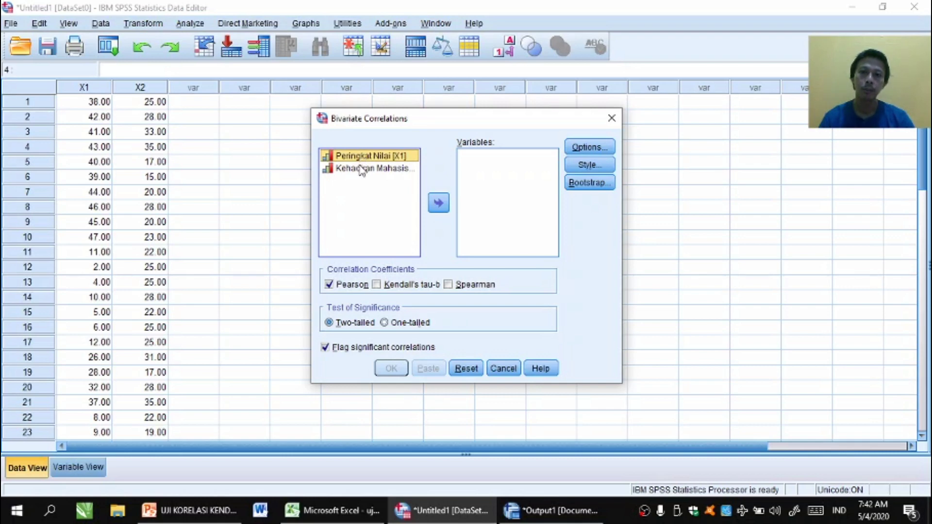
pyautogui.keyDown('shift'); pyautogui.click(360, 169); pyautogui.keyUp('shift')
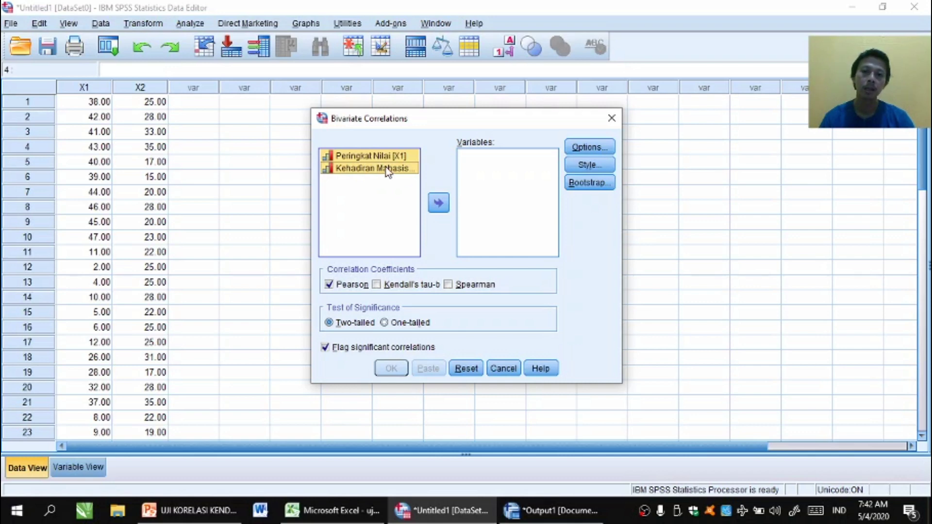
pyautogui.click(439, 206)
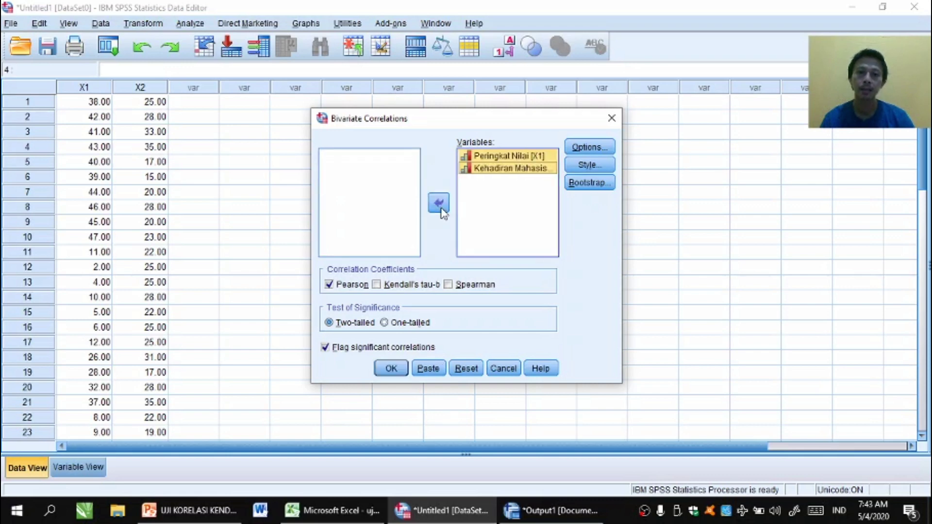
# Choose Kendall's tau-b instead of Pearson as the correlation coefficient and run the two-tailed analysis.
pyautogui.click(377, 285)
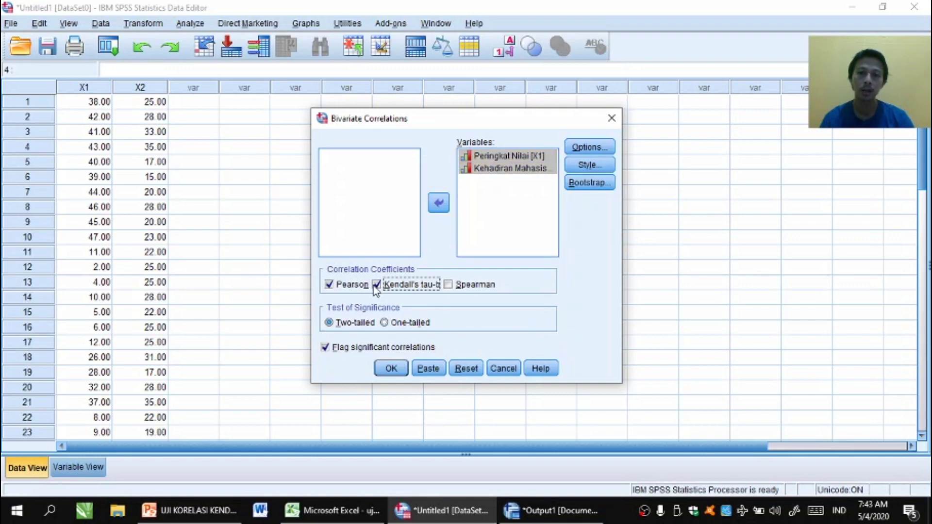
pyautogui.click(330, 285)
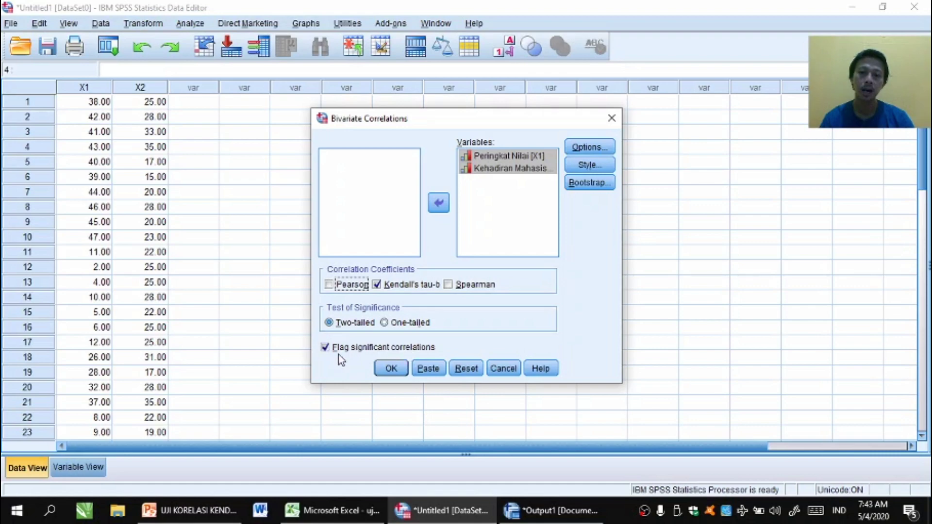
pyautogui.click(391, 370)
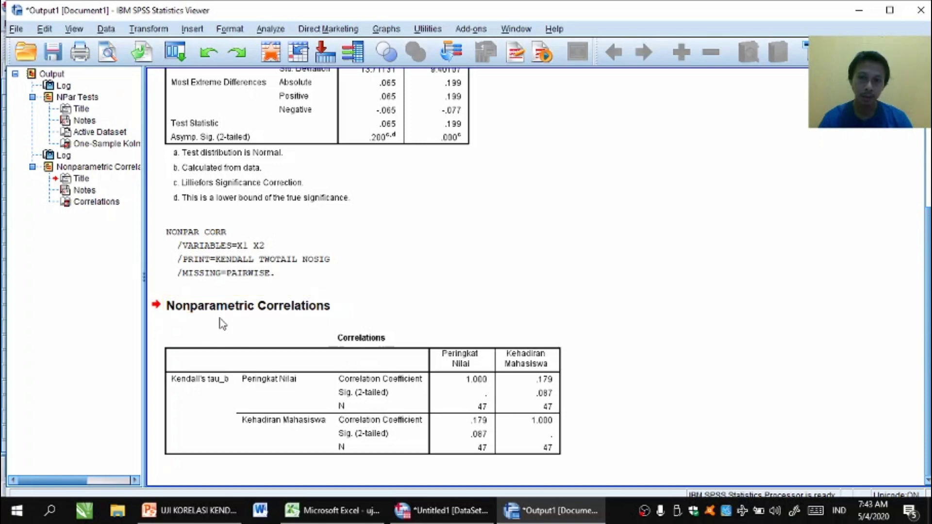
# Copy the Kendall's tau_b Correlations table from the output and paste it into a blank Word document.
pyautogui.click(394, 374)
pyautogui.rightClick(393, 373)
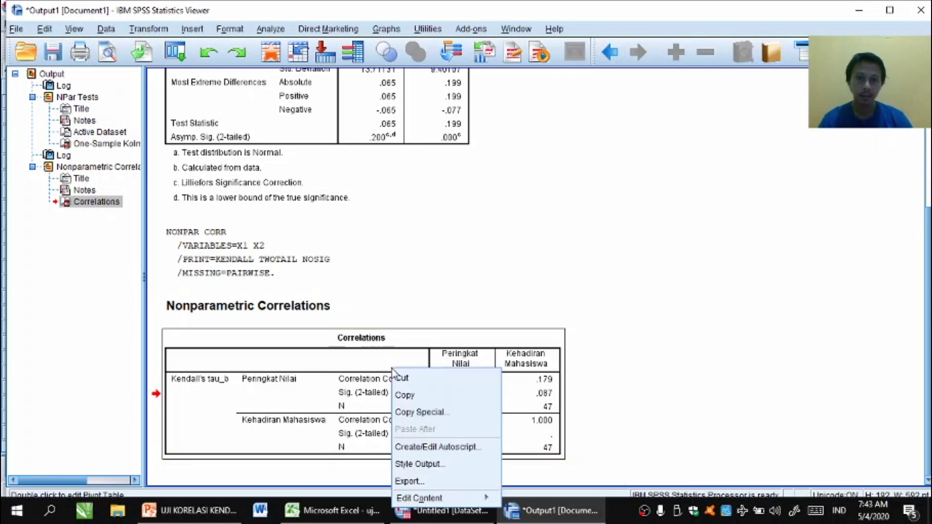
pyautogui.click(408, 394)
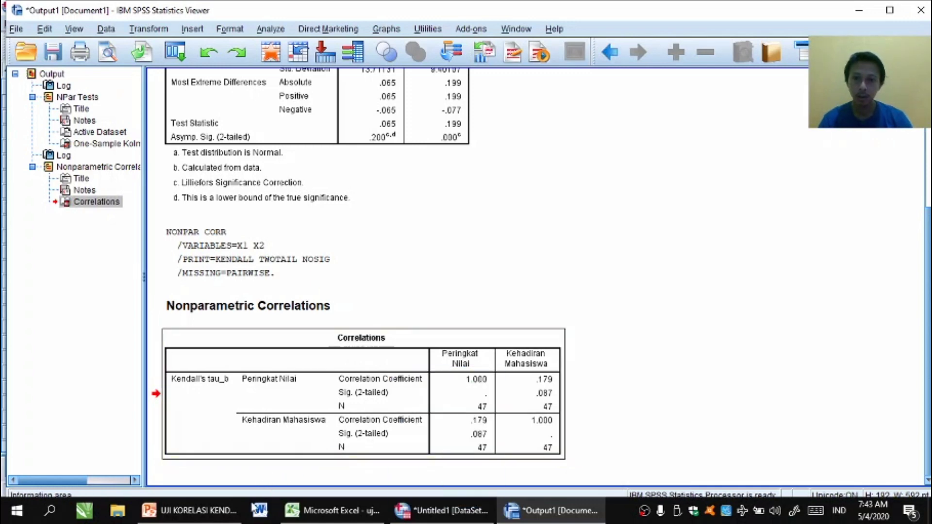
pyautogui.click(264, 518)
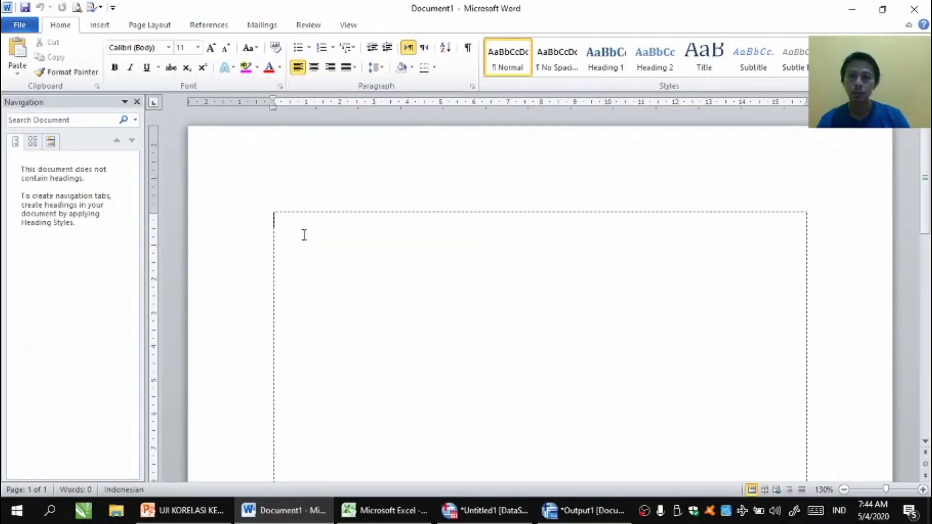
pyautogui.hotkey('ctrl', 'v')
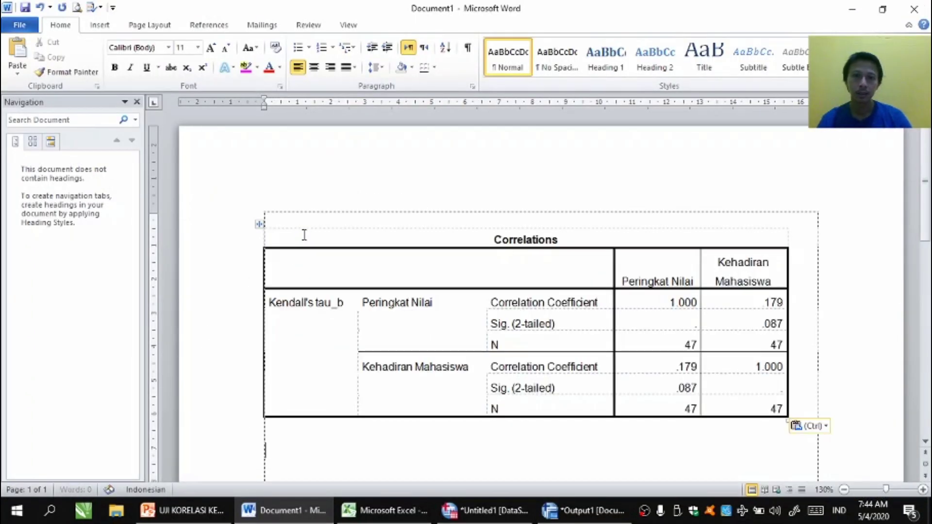
# Enlarge the pasted Correlations table slightly to fit the text width and set all its text to size 12.
pyautogui.moveTo(786, 417); pyautogui.dragTo(807, 429)
pyautogui.click(260, 224)
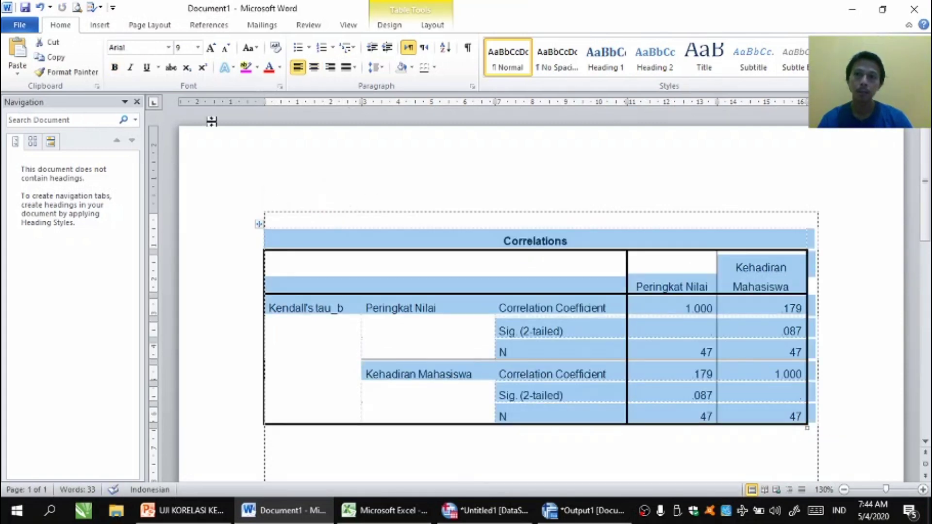
pyautogui.click(198, 47)
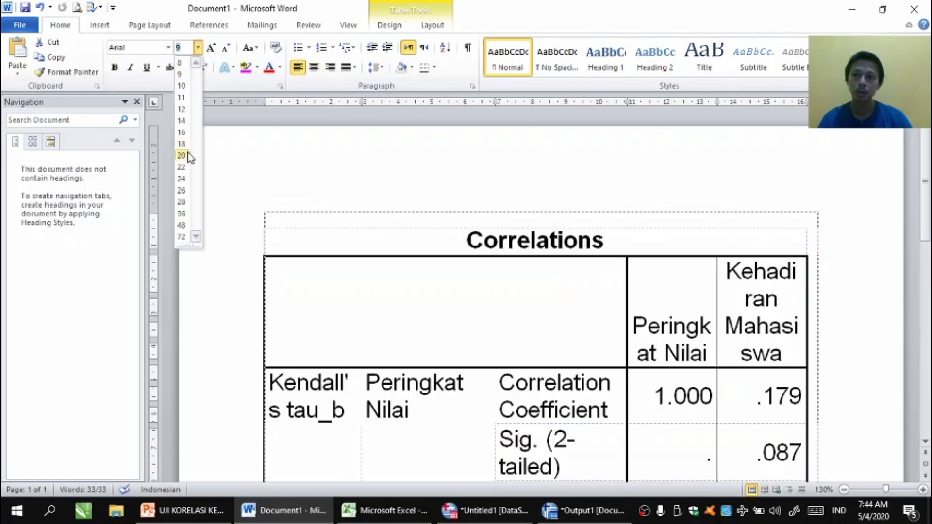
pyautogui.click(182, 110)
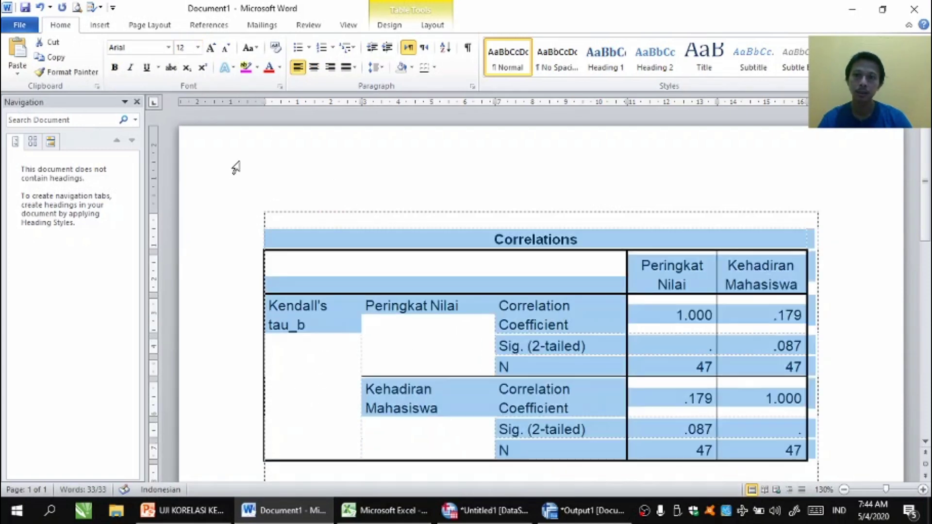
# Close the Navigation pane and deselect the Correlations table so that it can be read clearly.
pyautogui.click(137, 103)
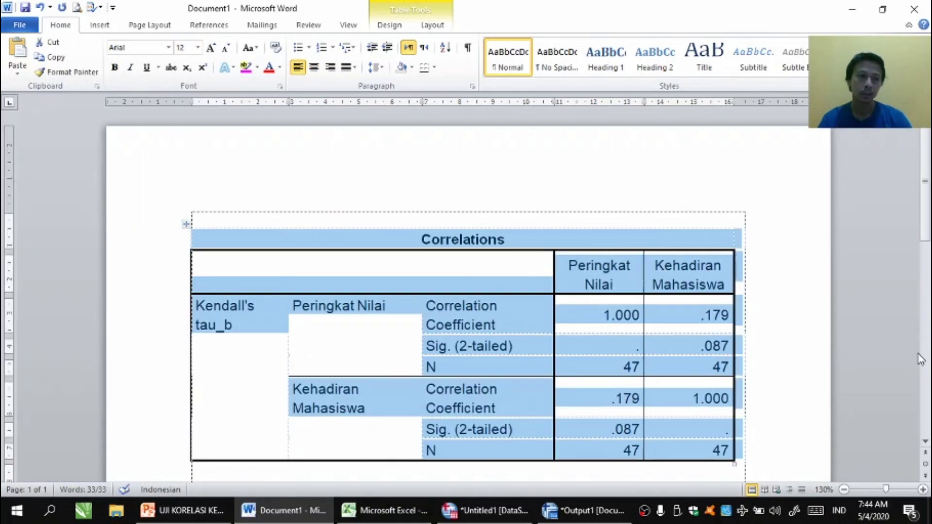
pyautogui.scroll(-1, 927, 243)
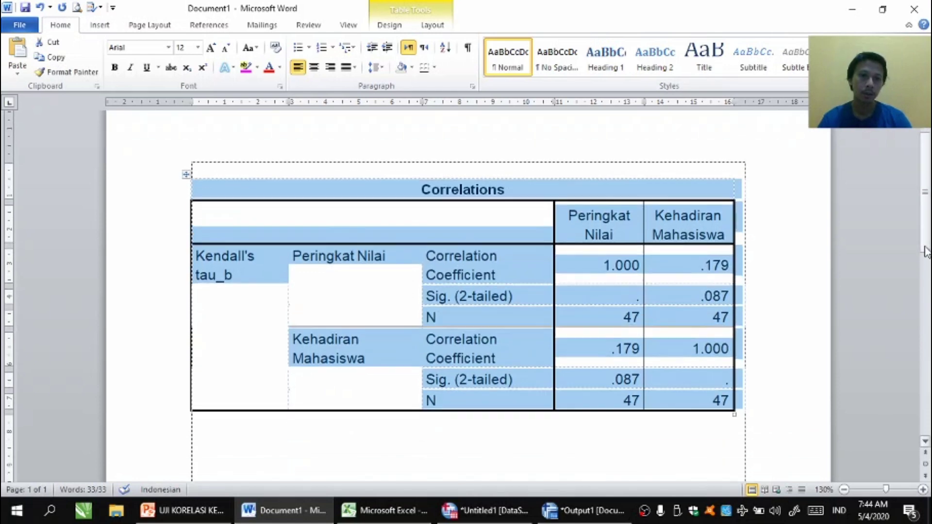
pyautogui.click(815, 292)
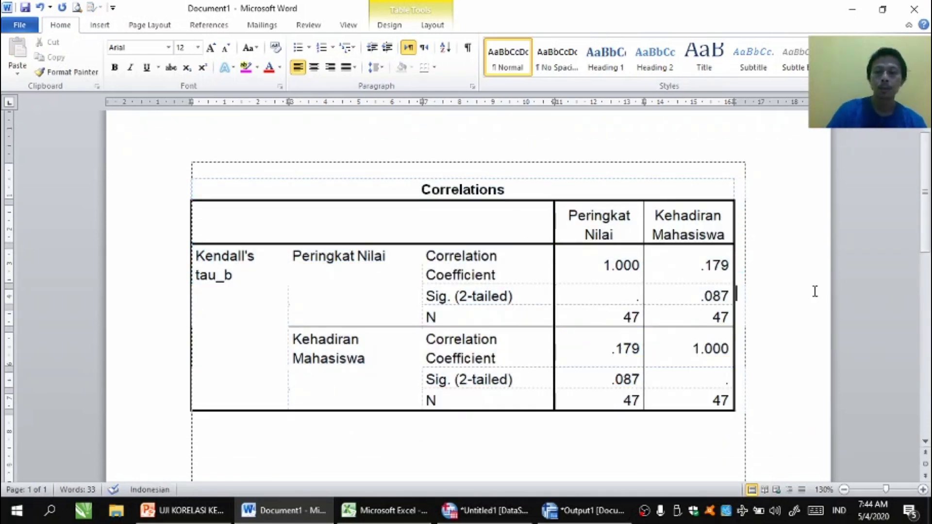